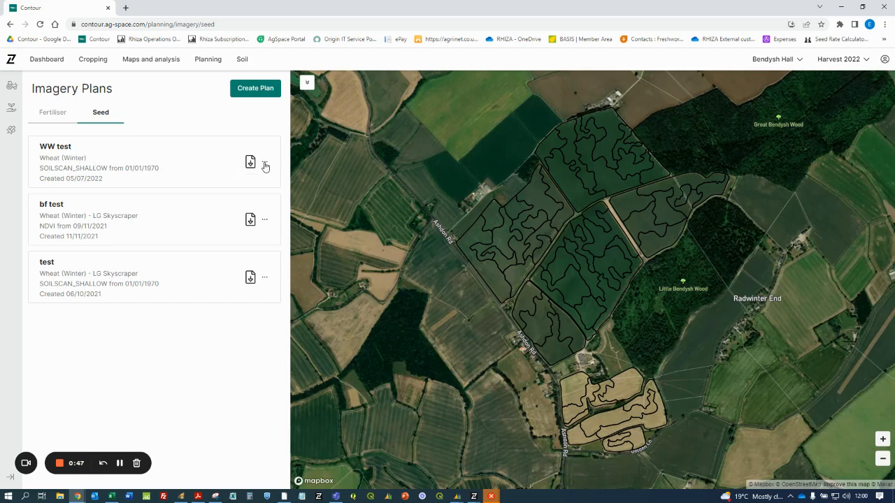
Open the WW test seed plan for editing and continue to its application rates with the two selected fields
{"action": "left_click", "coordinate": [265, 164]}
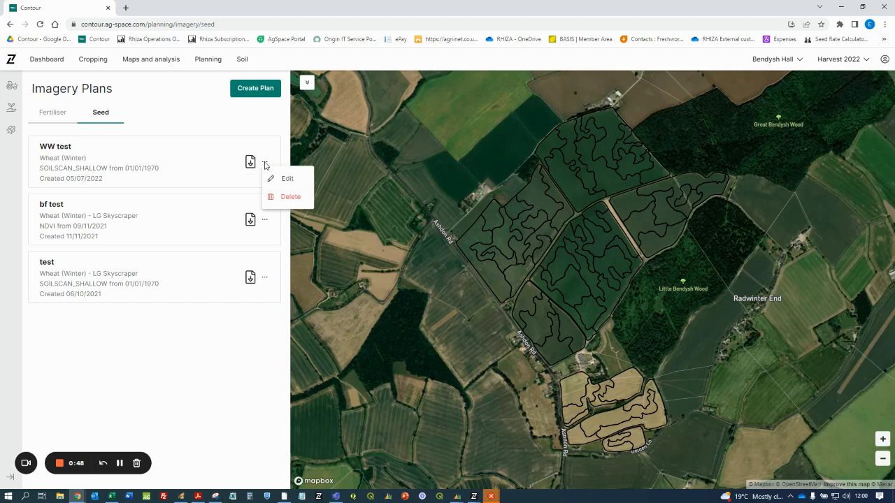
{"action": "left_click", "coordinate": [299, 183]}
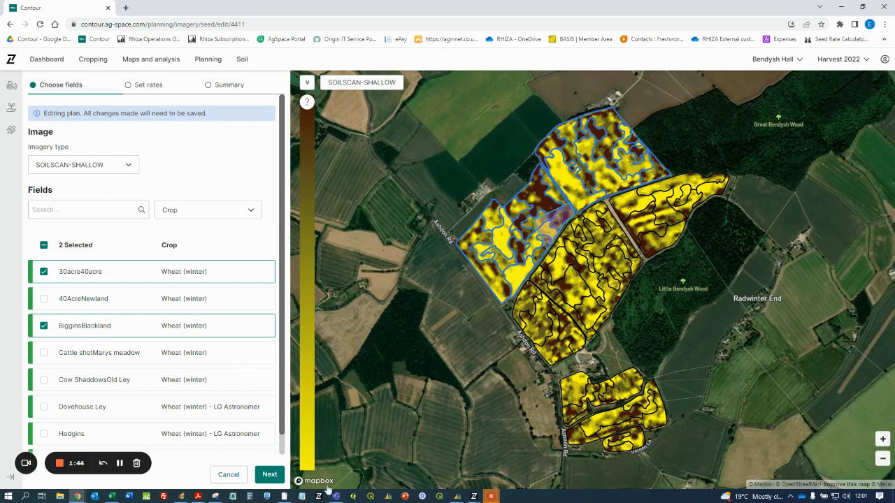
{"action": "left_click", "coordinate": [269, 474]}
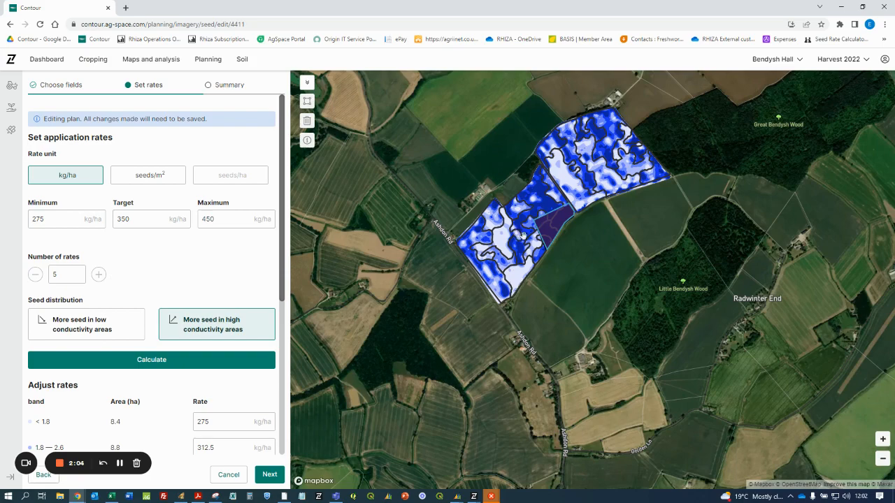
Reshape the existing rate polygon in the south-western field by moving its vertices inward to a narrower area along the field's eastern edge
{"action": "scroll", "coordinate": [564, 246], "scroll_direction": "up", "scroll_amount": 1}
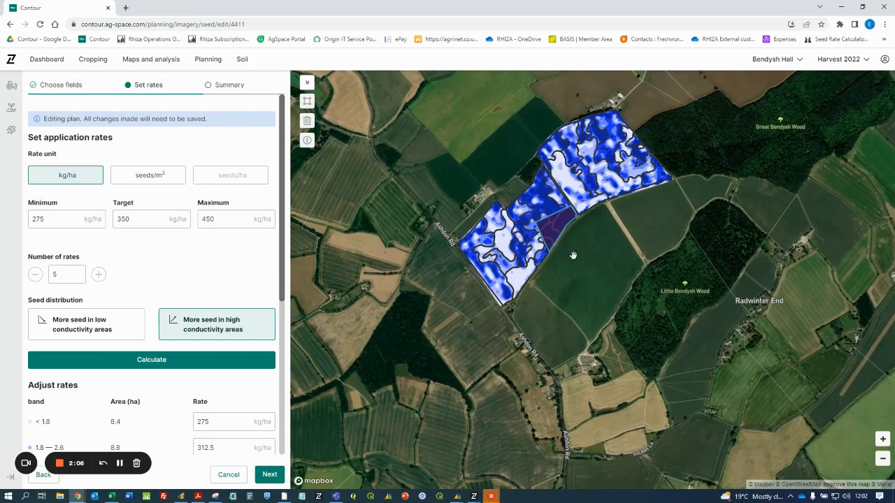
{"action": "scroll", "coordinate": [575, 260], "scroll_direction": "up", "scroll_amount": 3}
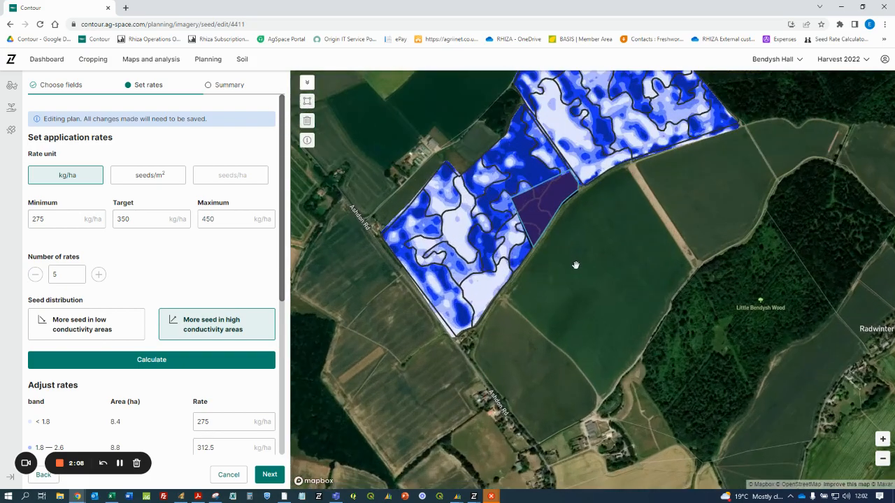
{"action": "left_click_drag", "start_coordinate": [582, 289], "coordinate": [584, 442]}
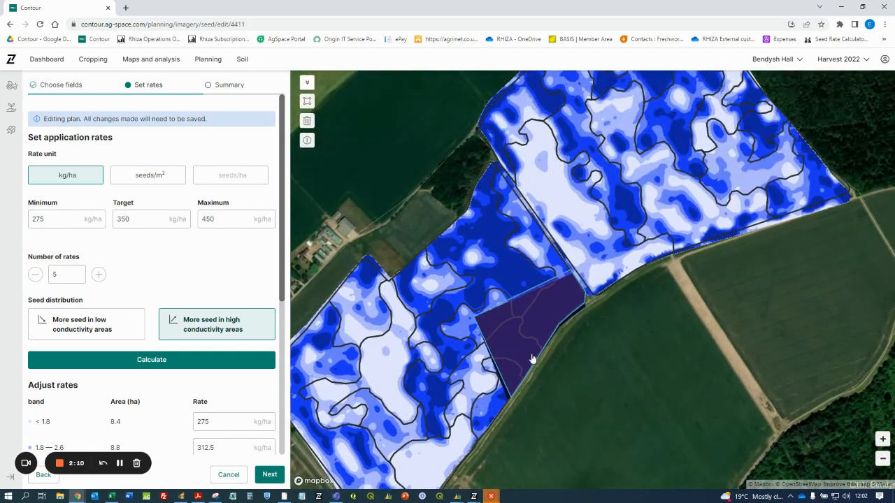
{"action": "left_click", "coordinate": [523, 335]}
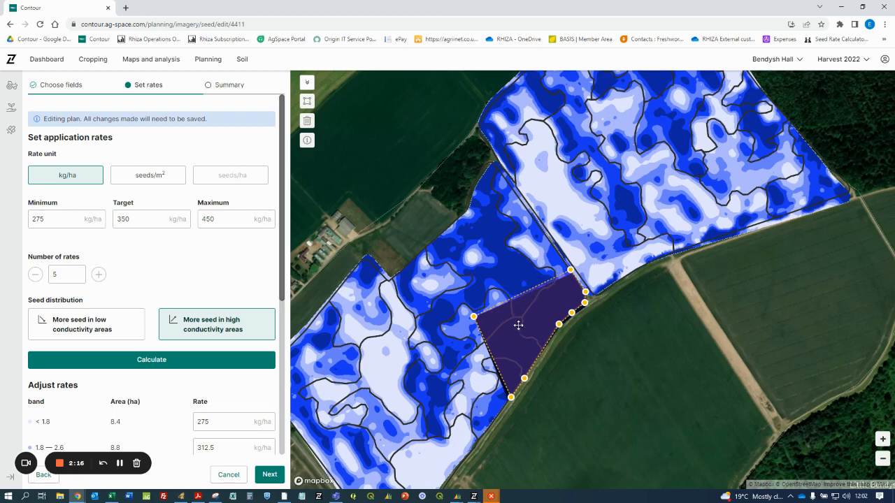
{"action": "left_click", "coordinate": [519, 324]}
{"action": "left_click", "coordinate": [522, 294]}
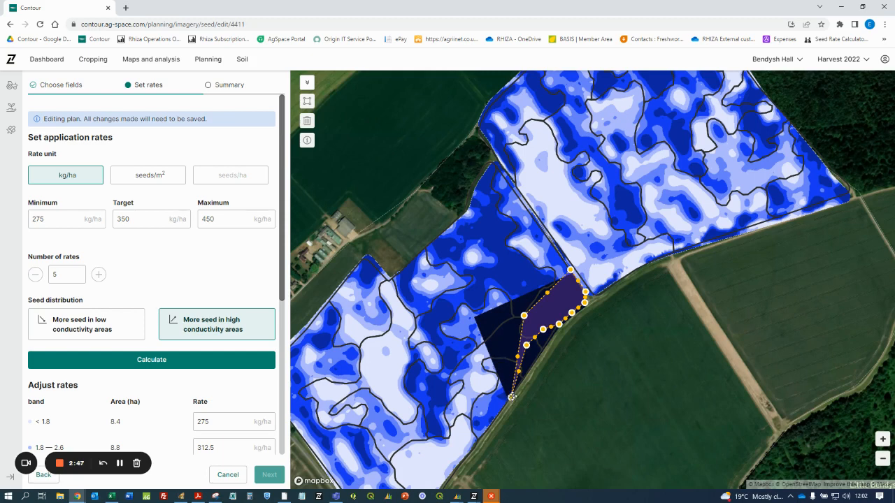
{"action": "left_click", "coordinate": [505, 395]}
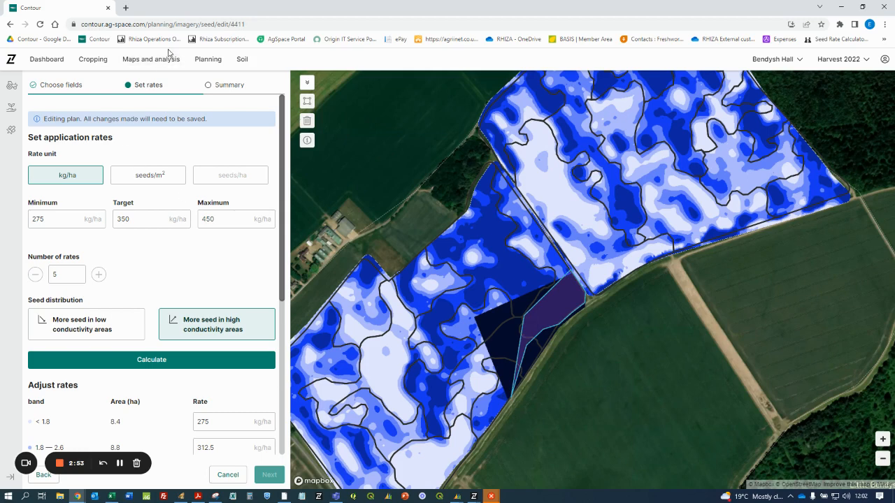
Draw a five-sided rate polygon across the boundary between the two fields and nudge its northernmost vertex slightly outward
{"action": "left_click", "coordinate": [306, 102]}
{"action": "left_click", "coordinate": [541, 185]}
{"action": "left_click", "coordinate": [514, 208]}
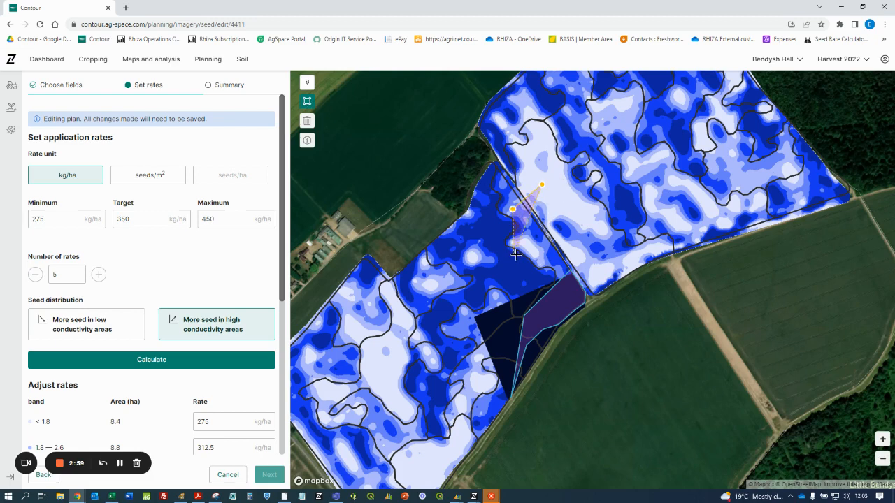
{"action": "left_click", "coordinate": [518, 256]}
{"action": "left_click", "coordinate": [588, 256]}
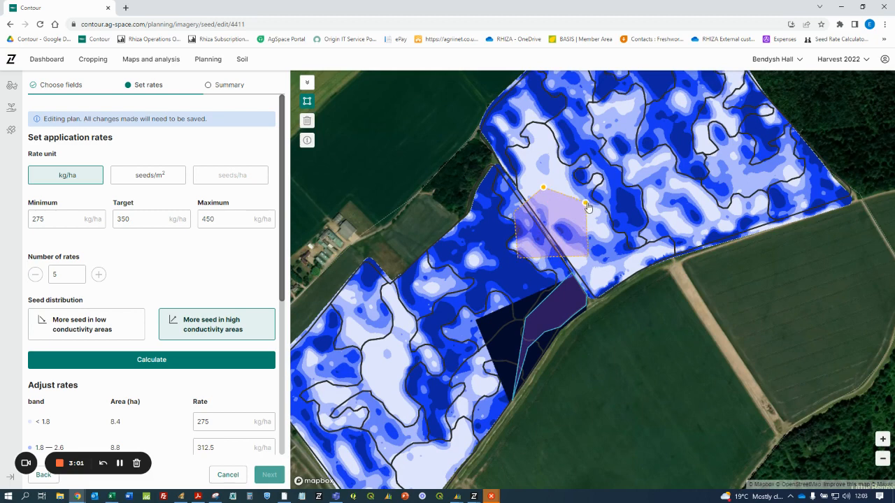
{"action": "left_click", "coordinate": [584, 203]}
{"action": "left_click", "coordinate": [543, 189]}
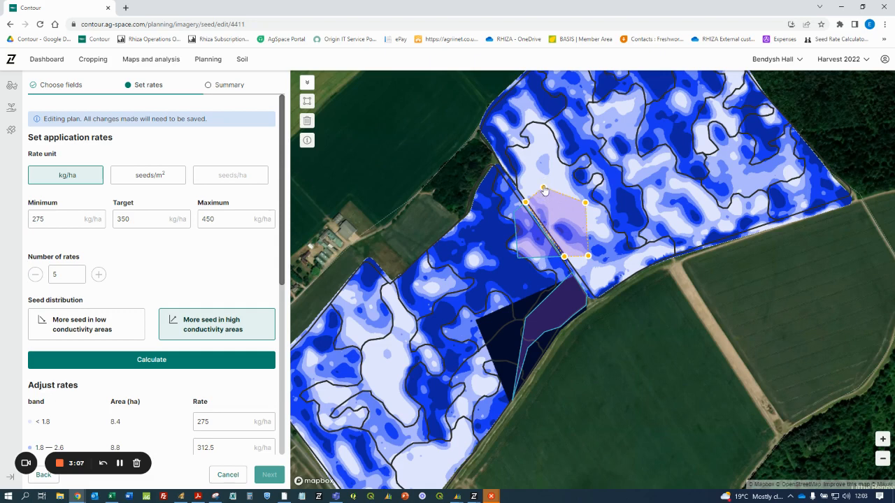
{"action": "mouse_move", "coordinate": [543, 187]}
{"action": "left_mouse_down"}
{"action": "mouse_move", "coordinate": [546, 209]}
{"action": "mouse_move", "coordinate": [543, 184]}
{"action": "left_mouse_up"}
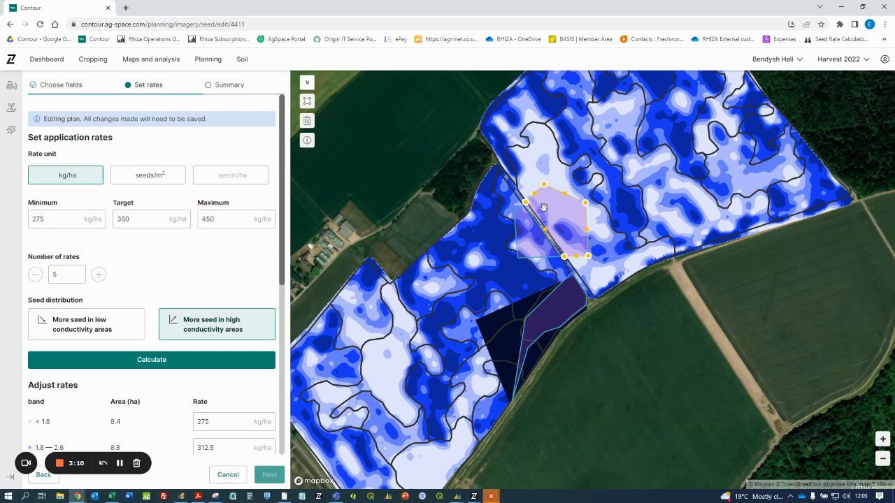
Delete the part of the new rate polygon that lies in the south-western field
{"action": "left_click", "coordinate": [533, 243]}
{"action": "scroll", "coordinate": [538, 229], "scroll_direction": "up", "scroll_amount": 4}
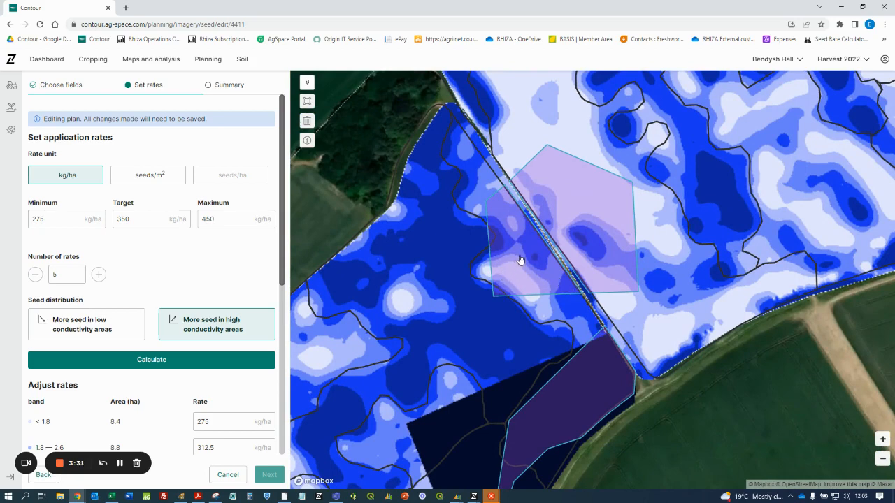
{"action": "left_click", "coordinate": [518, 254]}
{"action": "left_click", "coordinate": [308, 122]}
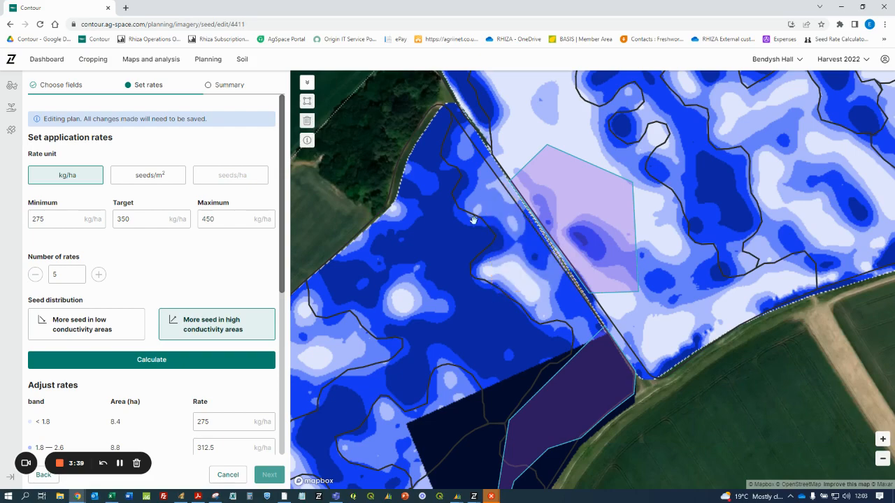
Set the rate of Polygon 1 to 275 kg/ha and update the plan
{"action": "scroll", "coordinate": [519, 249], "scroll_direction": "down", "scroll_amount": 3}
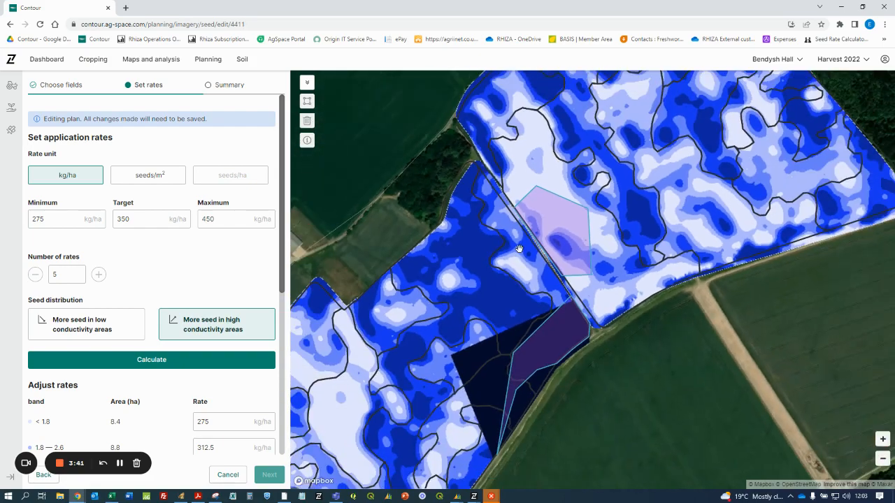
{"action": "scroll", "coordinate": [196, 399], "scroll_direction": "down", "scroll_amount": 2}
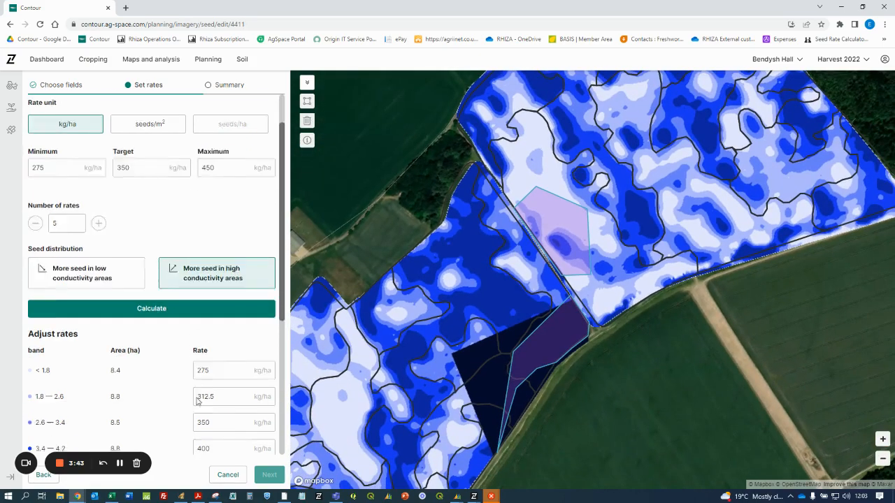
{"action": "scroll", "coordinate": [199, 397], "scroll_direction": "down", "scroll_amount": 2}
{"action": "scroll", "coordinate": [202, 395], "scroll_direction": "down", "scroll_amount": 1}
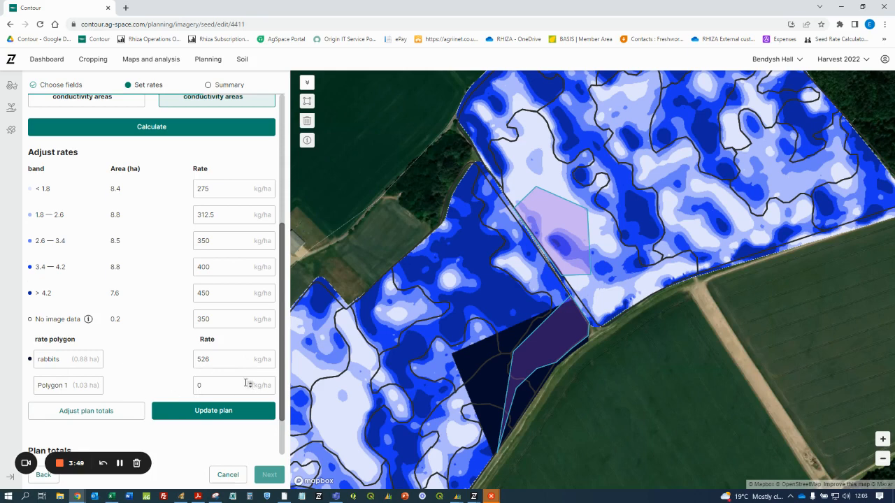
{"action": "double_click", "coordinate": [198, 387]}
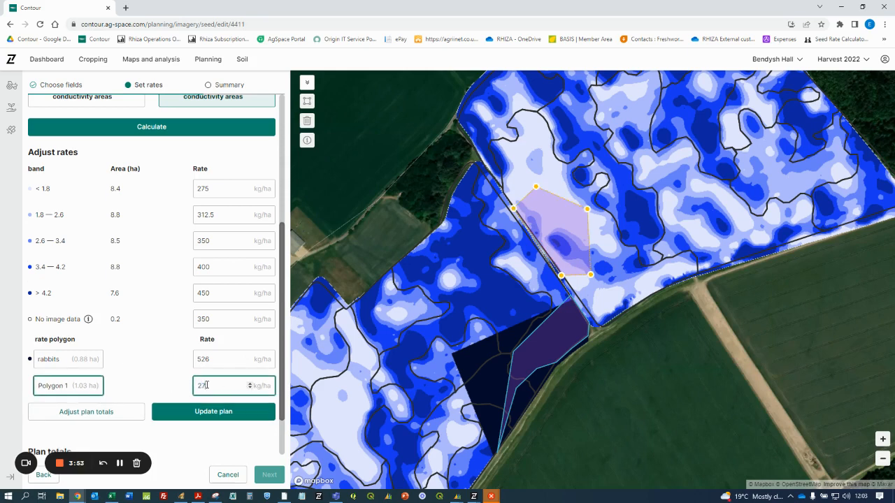
{"action": "left_click", "coordinate": [238, 417]}
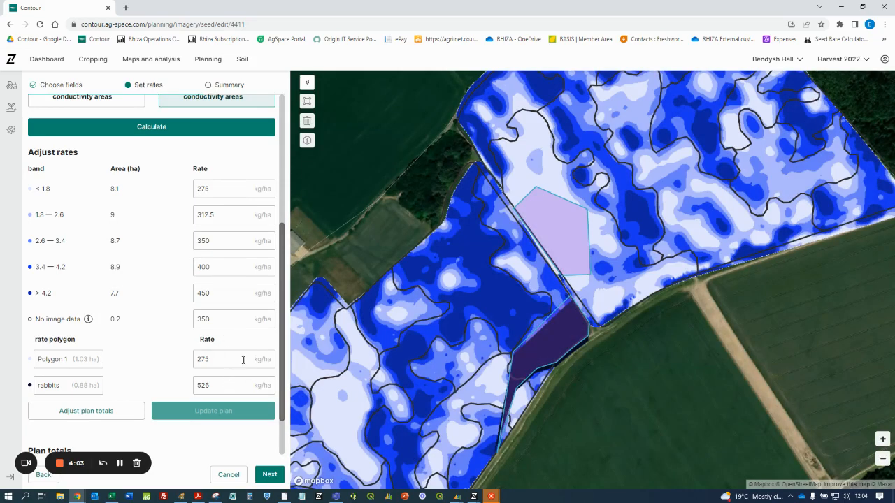
Continue to the plan summary and save the changes to the WW test plan
{"action": "scroll", "coordinate": [284, 272], "scroll_direction": "down", "scroll_amount": 1}
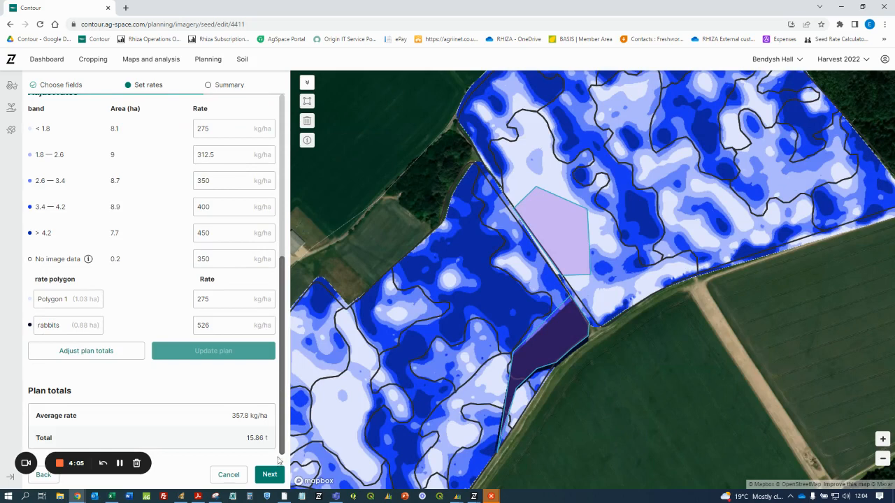
{"action": "left_click", "coordinate": [271, 473]}
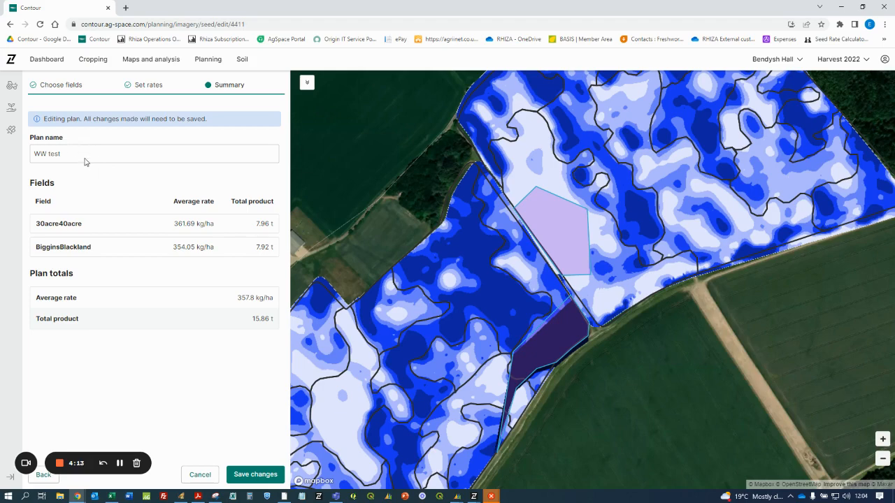
{"action": "left_click", "coordinate": [274, 477]}
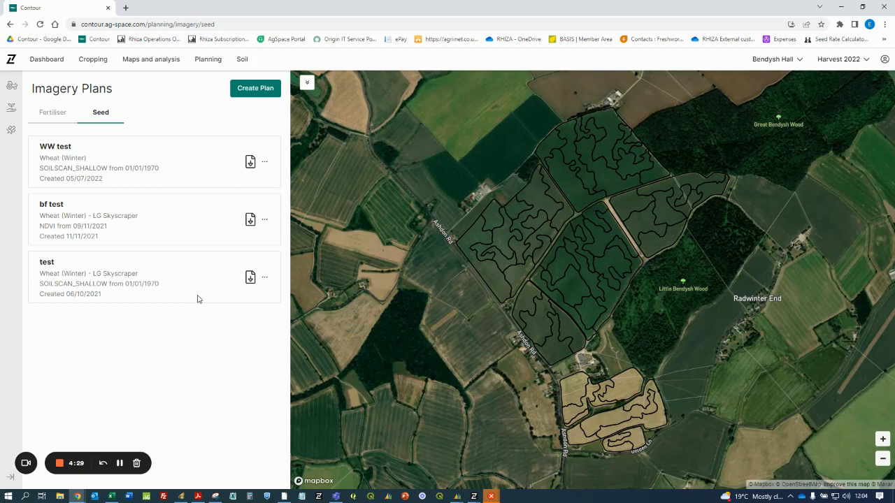
Open the WW test plan's downloads, check the report option, and choose Fendt VarioTerminal as the GPS file type
{"action": "left_click", "coordinate": [250, 163]}
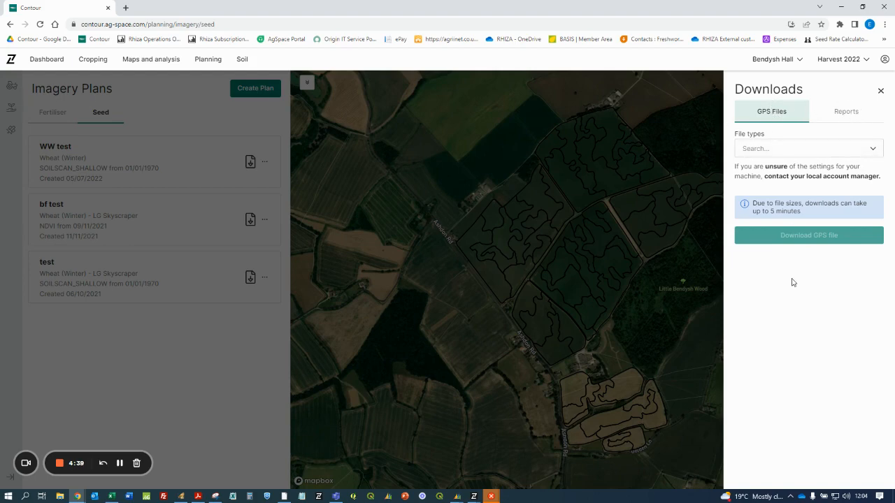
{"action": "left_click", "coordinate": [833, 118]}
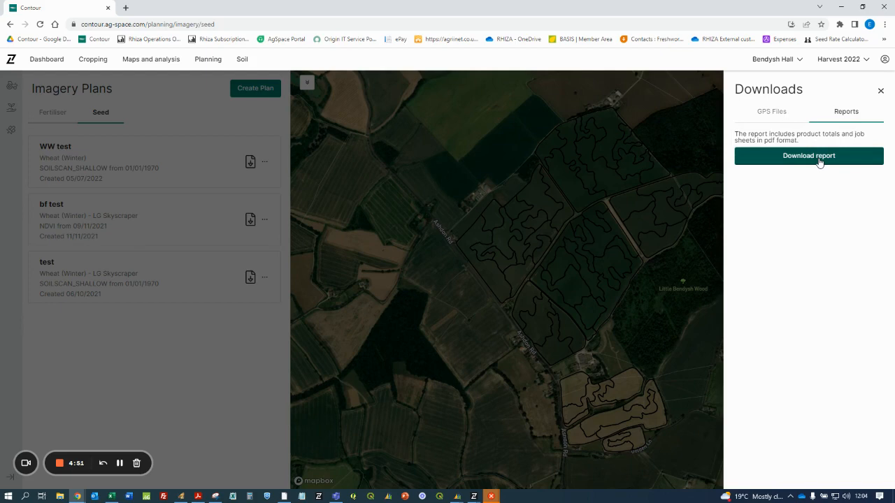
{"action": "left_click", "coordinate": [777, 112]}
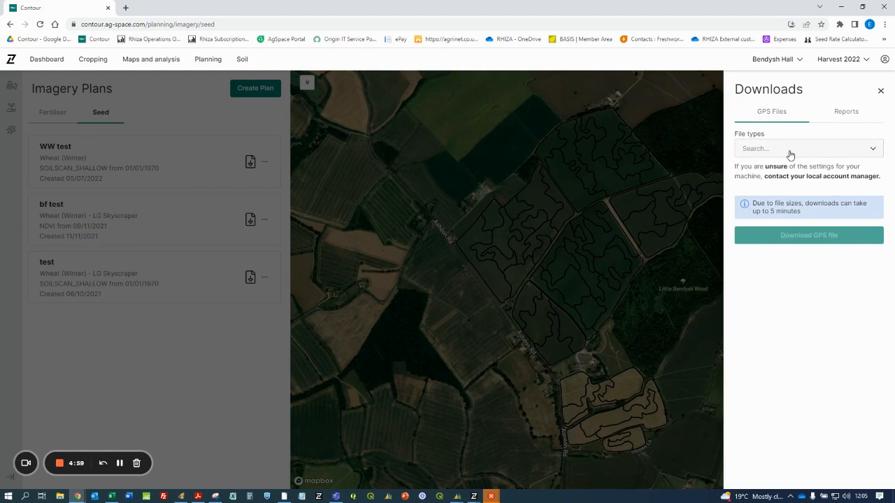
{"action": "left_click", "coordinate": [790, 153]}
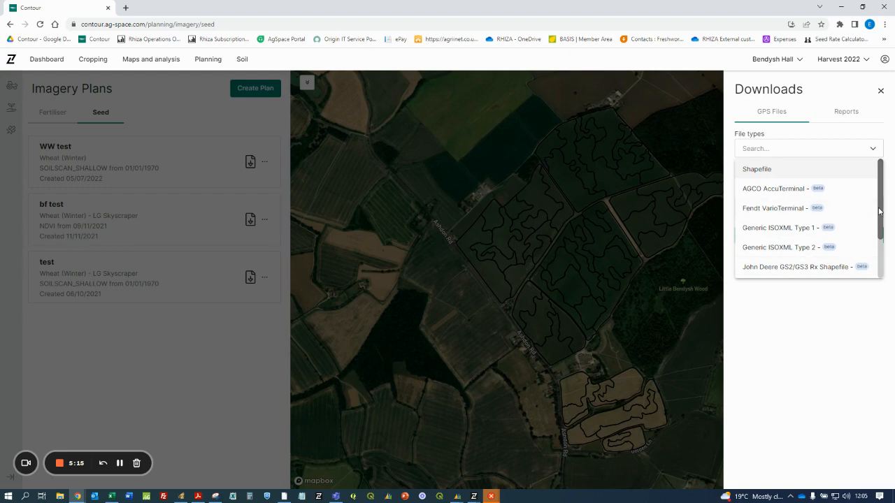
{"action": "left_click_drag", "start_coordinate": [881, 217], "coordinate": [884, 268]}
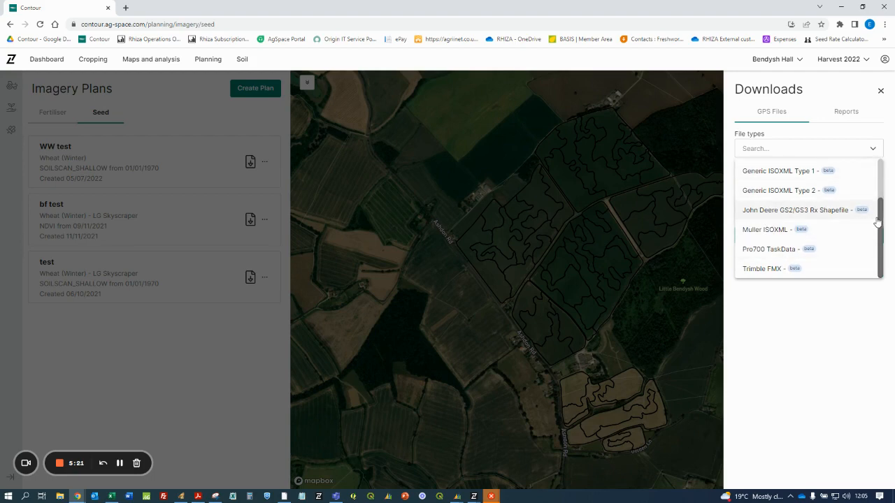
{"action": "left_click_drag", "start_coordinate": [881, 217], "coordinate": [879, 180]}
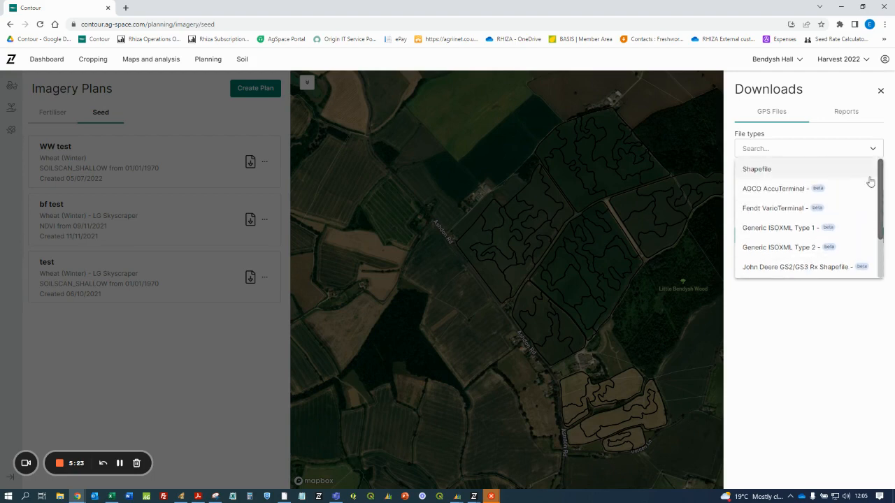
{"action": "left_click", "coordinate": [793, 208]}
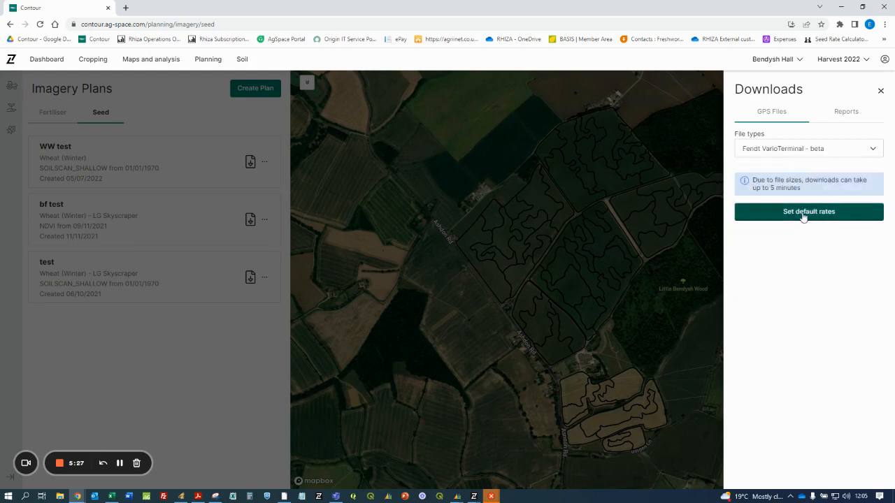
Download the GPS files, keeping the default loss-of-GPS and out-of-boundary rates for the winter wheat
{"action": "left_click", "coordinate": [803, 215]}
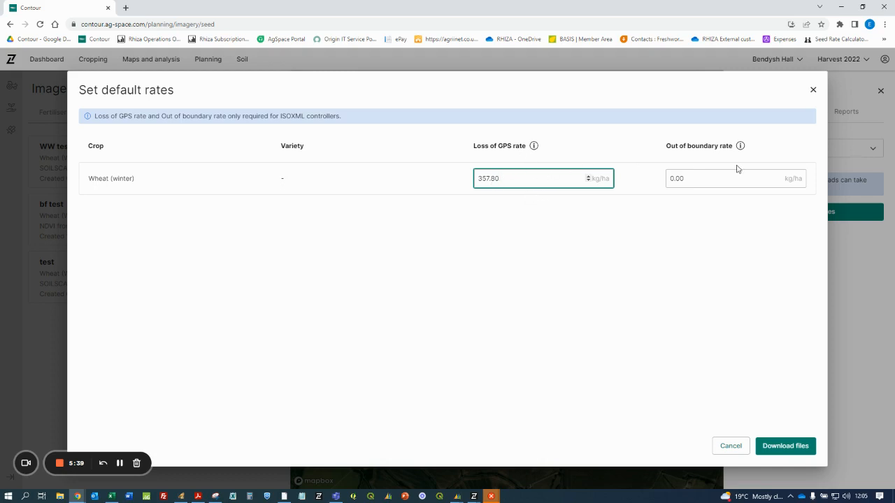
{"action": "left_click", "coordinate": [711, 176]}
{"action": "left_click_drag", "start_coordinate": [711, 177], "coordinate": [667, 181]}
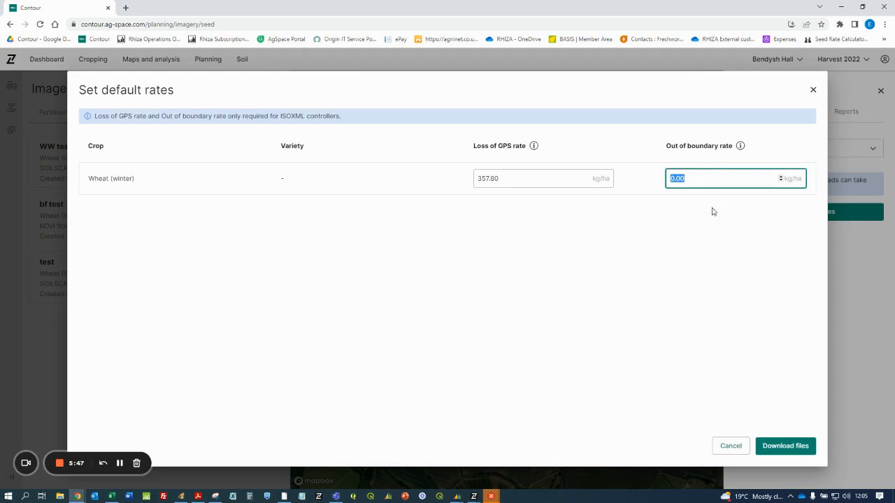
{"action": "left_click", "coordinate": [780, 447]}
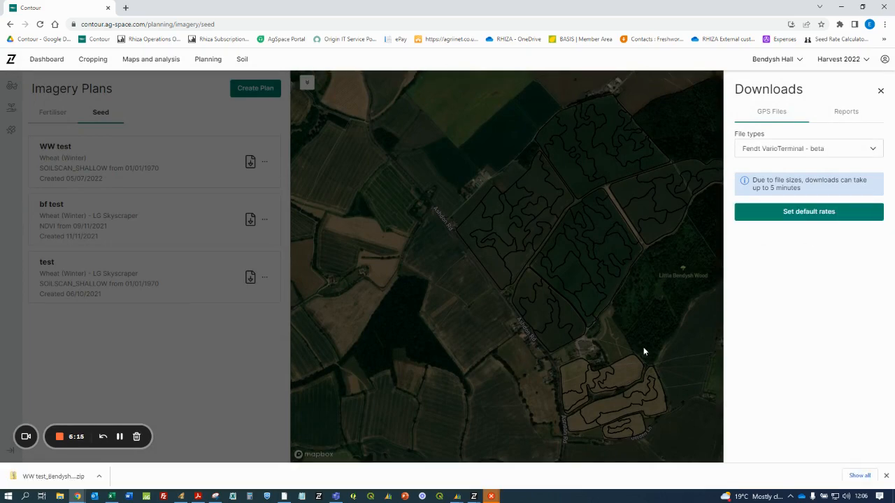
Copy the TASKDATA folder from the downloaded WW test_Bendysh Hall_2022 zip, and close the archive and the plan's downloads
{"action": "left_click", "coordinate": [58, 476]}
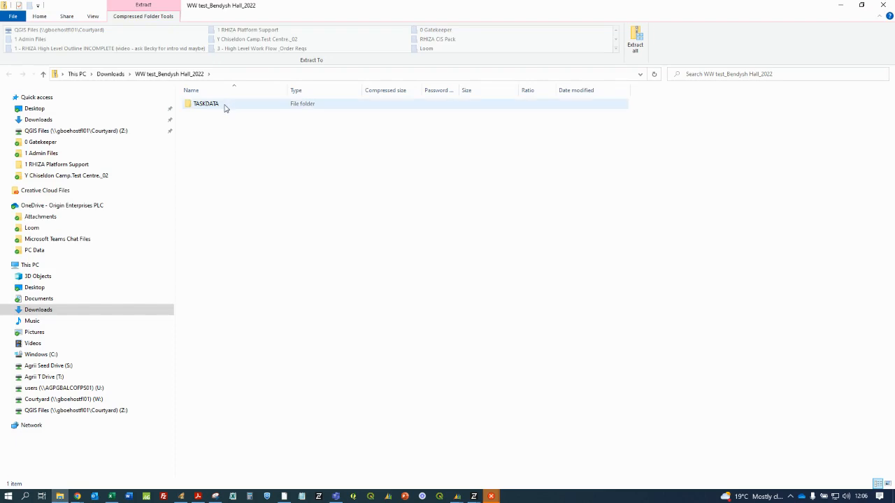
{"action": "right_click", "coordinate": [225, 108]}
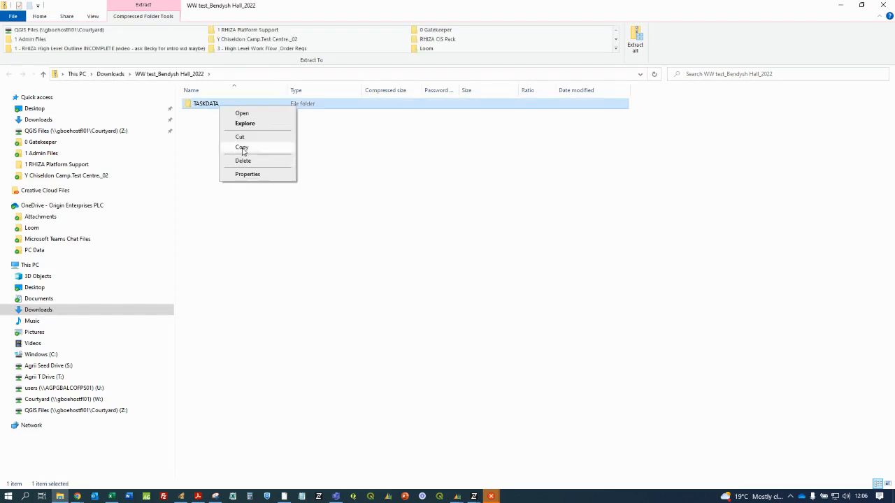
{"action": "left_click", "coordinate": [243, 149]}
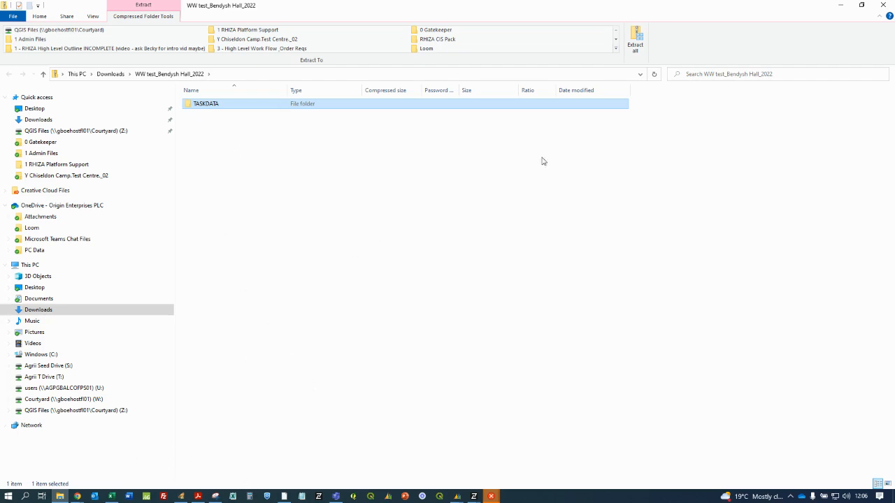
{"action": "left_click", "coordinate": [884, 4]}
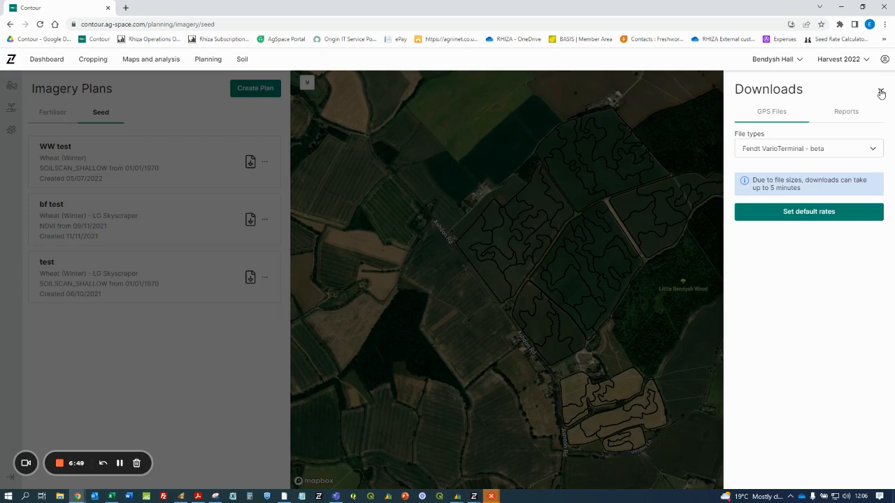
{"action": "left_click", "coordinate": [880, 94]}
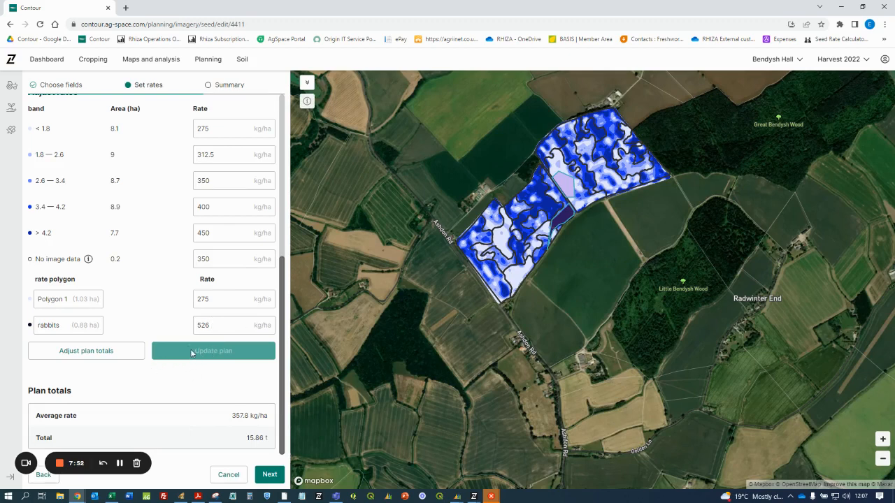
Apply a 120% bulk adjustment to the winter wheat plan totals and save the changes to the WW test plan
{"action": "left_click", "coordinate": [117, 359]}
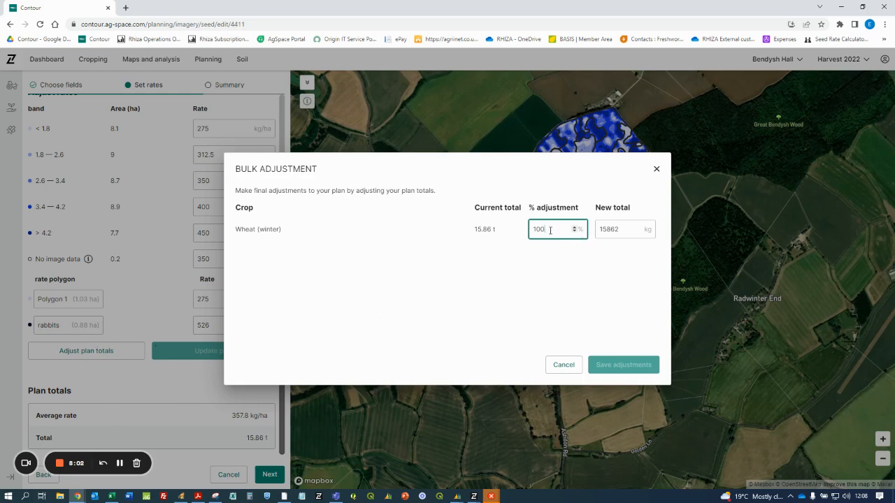
{"action": "mouse_move", "coordinate": [525, 230]}
{"action": "left_mouse_down"}
{"action": "mouse_move", "coordinate": [545, 228]}
{"action": "mouse_move", "coordinate": [530, 229]}
{"action": "left_mouse_up"}
{"action": "type", "text": "120"}
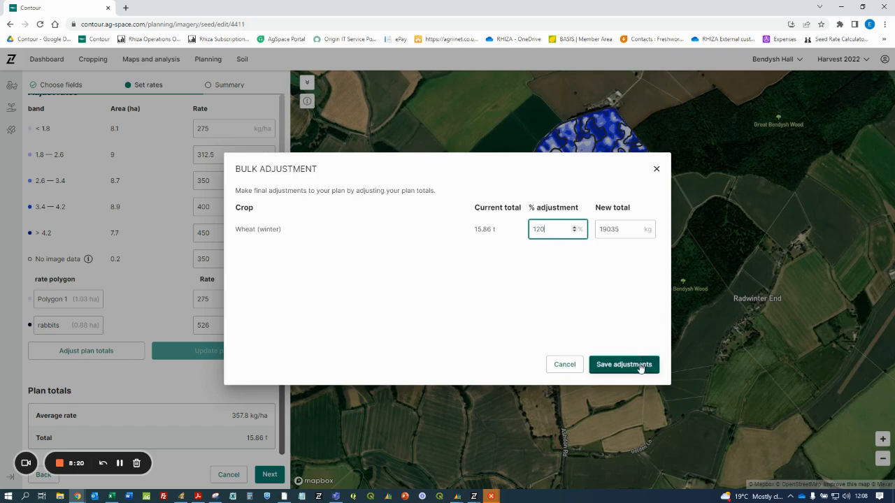
{"action": "left_click", "coordinate": [638, 367]}
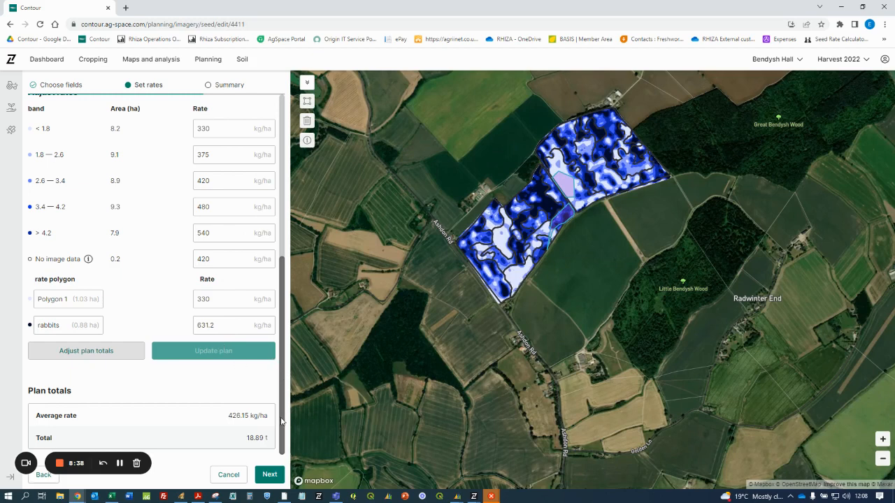
{"action": "left_click", "coordinate": [269, 474]}
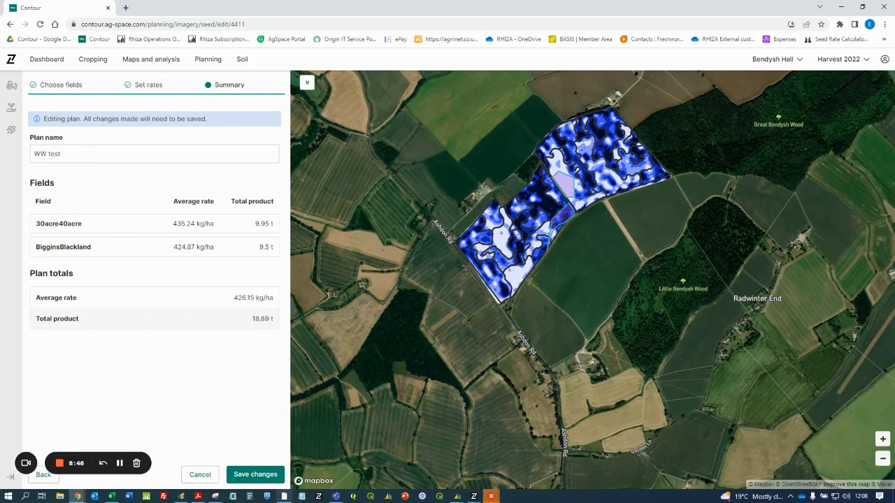
{"action": "left_click", "coordinate": [261, 467]}
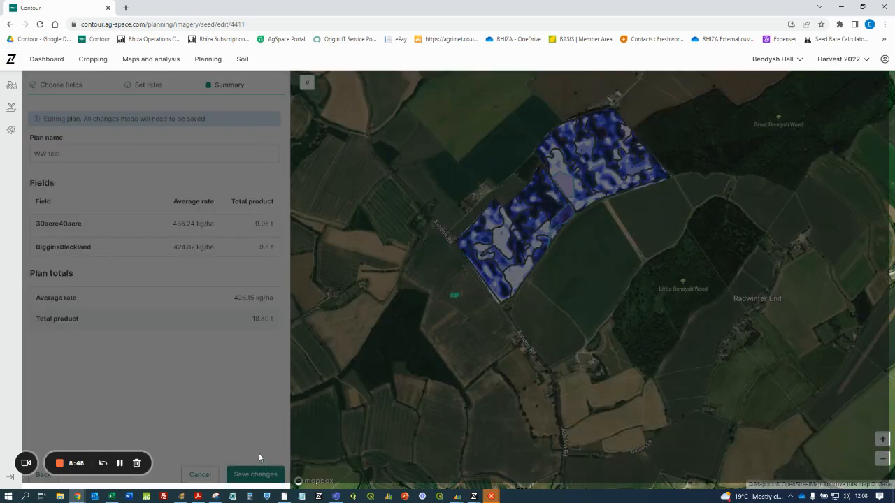